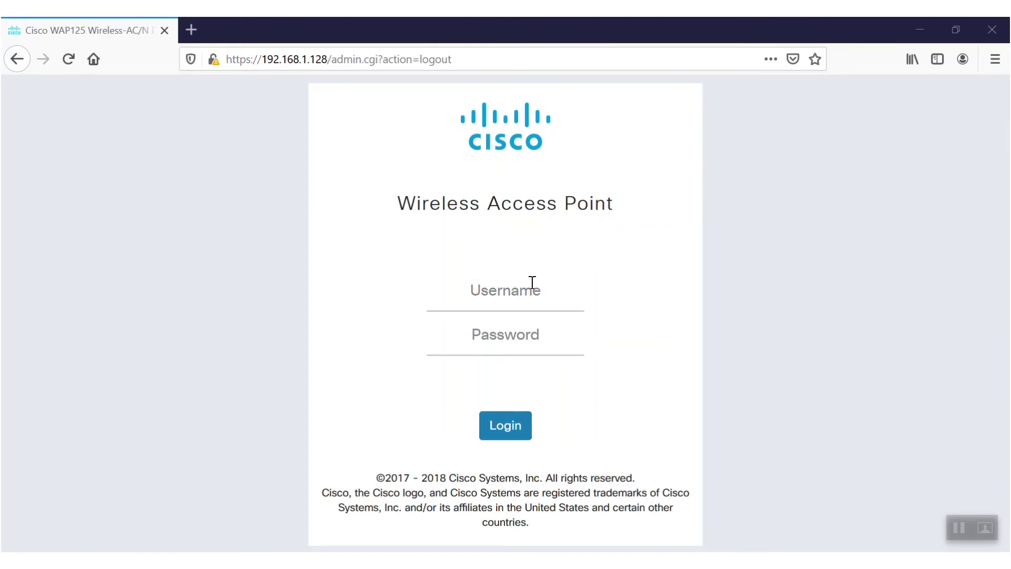
Step: Sign in to the WAP125 with the admin user name and password
{"action": "left_click", "coordinate": [501, 293]}
{"action": "type", "text": "cisco"}
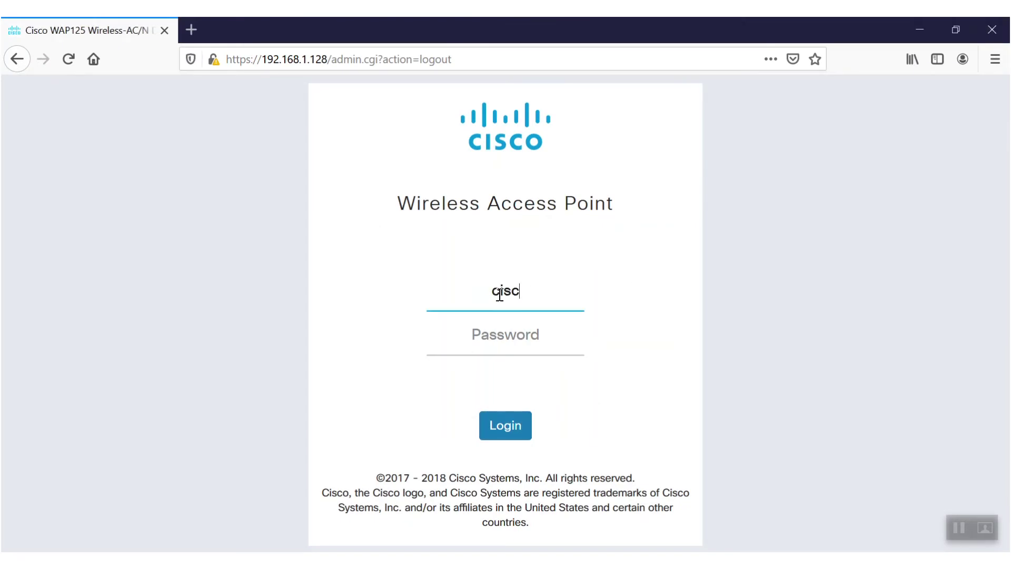
{"action": "key", "text": "Tab"}
{"action": "type", "text": "cisco"}
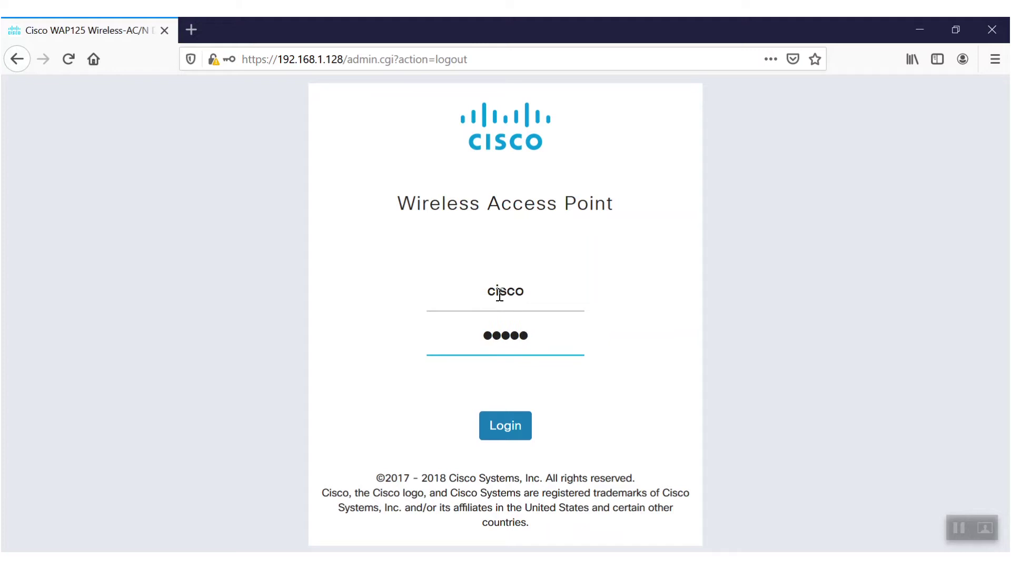
{"action": "left_click", "coordinate": [502, 427]}
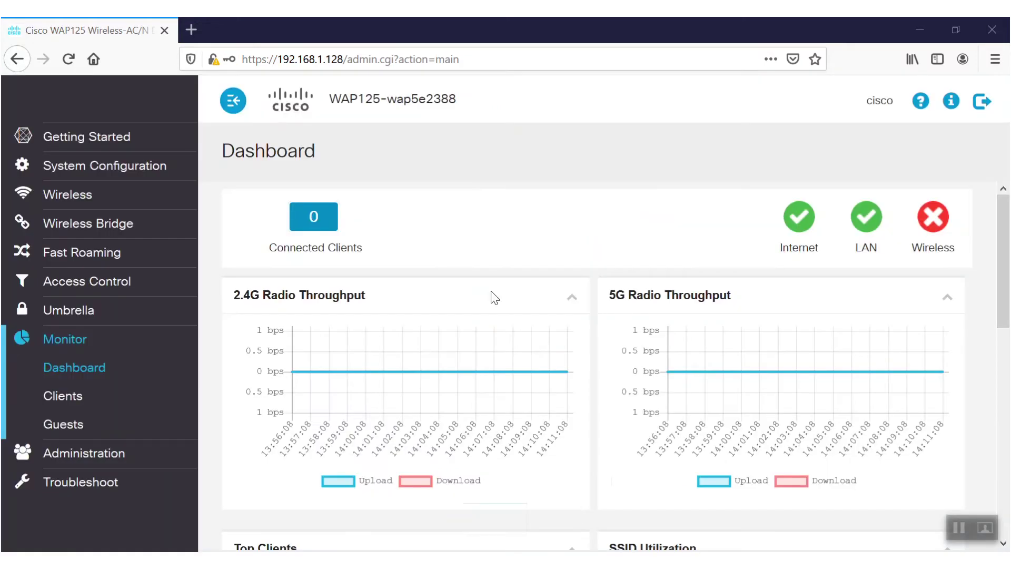
Step: Enable Radio 1 (2.4 GHz) on the Wireless > Radio page and save the change
{"action": "left_click", "coordinate": [79, 201]}
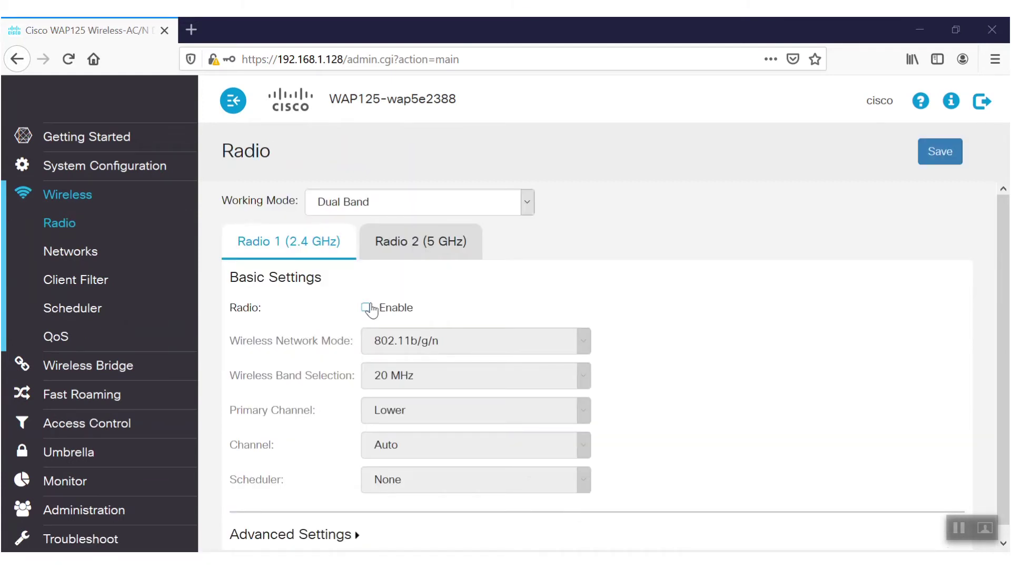
{"action": "left_click", "coordinate": [366, 308]}
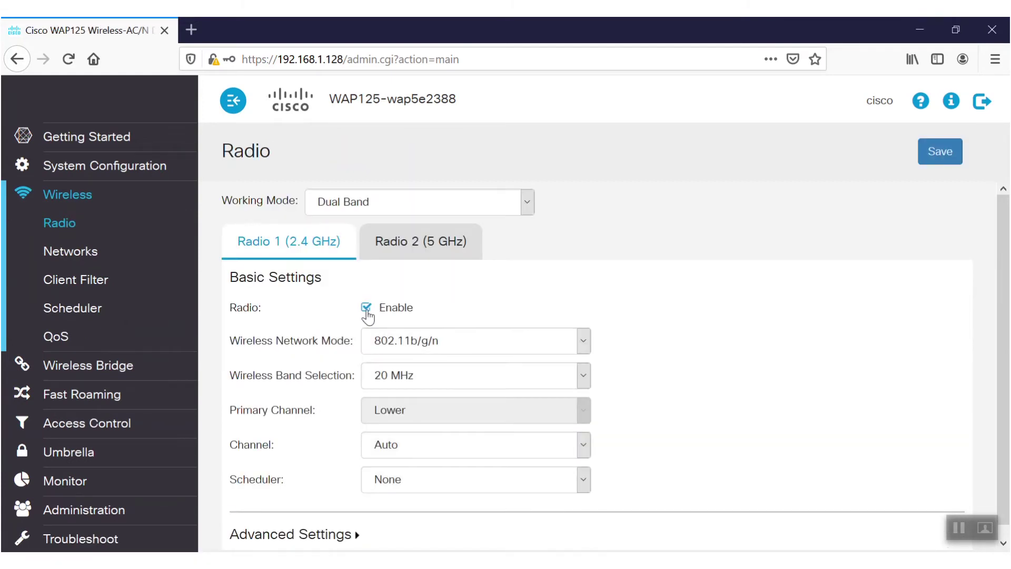
{"action": "left_click", "coordinate": [417, 243]}
{"action": "left_click", "coordinate": [930, 152]}
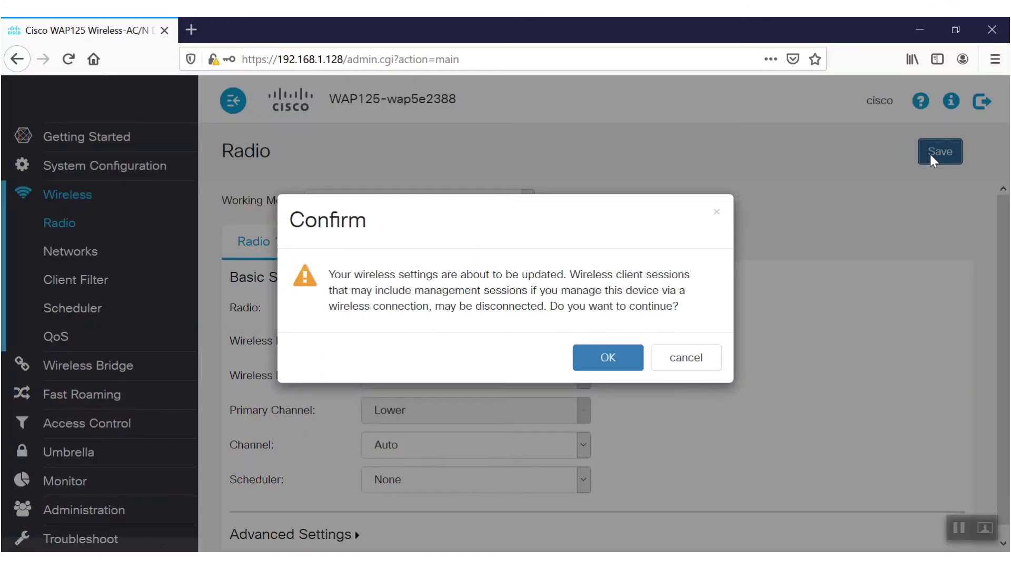
{"action": "left_click", "coordinate": [609, 361]}
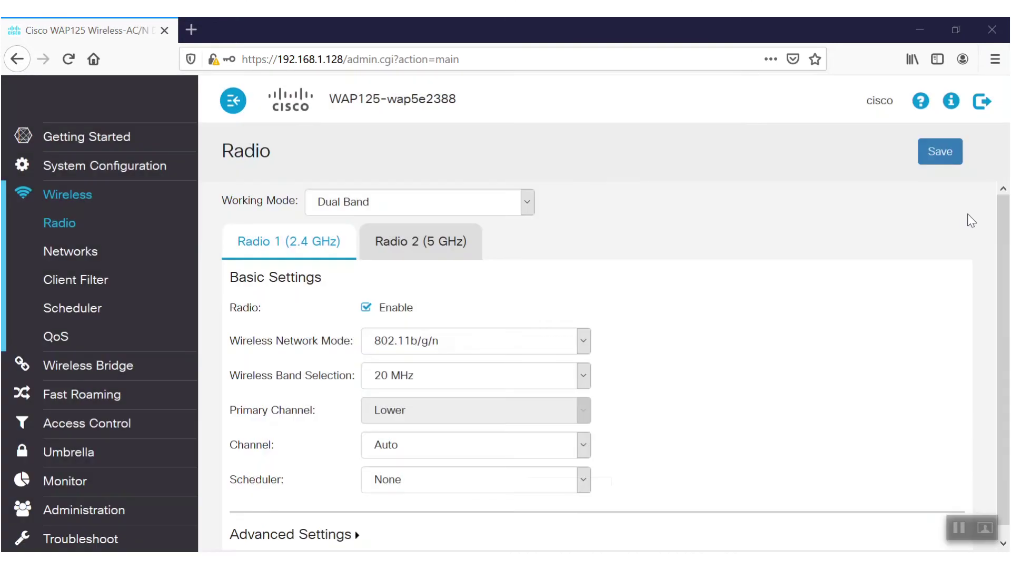
Step: Expand Radio 1's Advanced Settings section
{"action": "scroll", "coordinate": [999, 231], "scroll_direction": "down", "scroll_amount": 1}
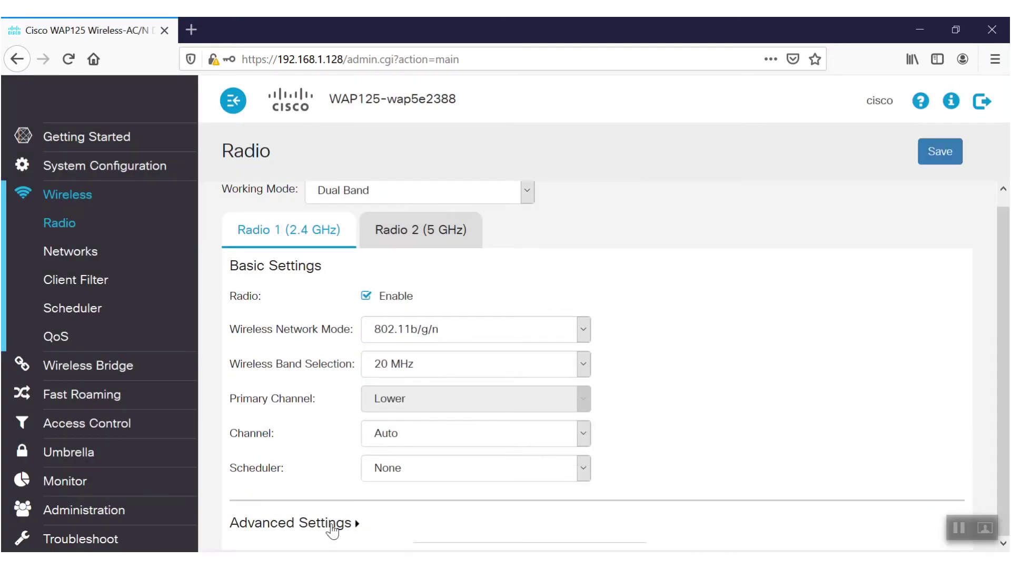
{"action": "left_click", "coordinate": [332, 529]}
{"action": "left_click_drag", "start_coordinate": [1000, 248], "coordinate": [1008, 368]}
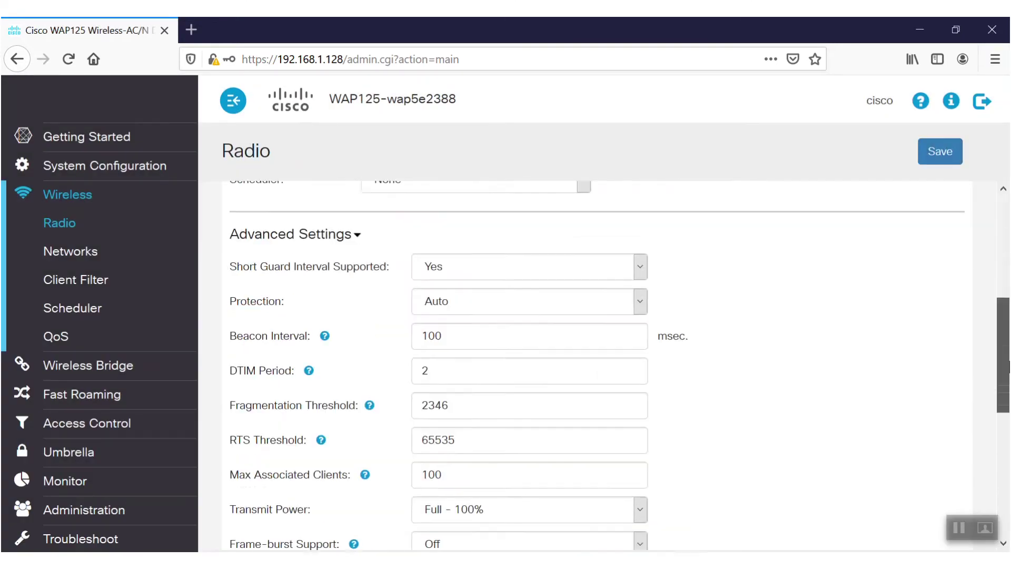
{"action": "scroll", "coordinate": [1003, 368], "scroll_direction": "down", "scroll_amount": 2}
{"action": "scroll", "coordinate": [1003, 369], "scroll_direction": "up", "scroll_amount": 1}
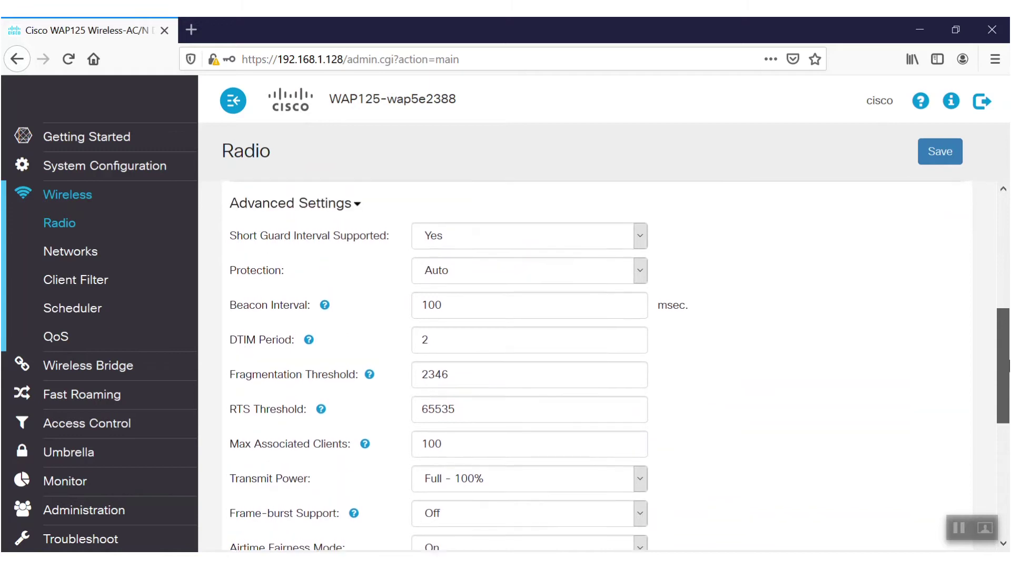
Step: Keep Short Guard Interval at Yes and Protection at Auto
{"action": "left_click", "coordinate": [643, 235]}
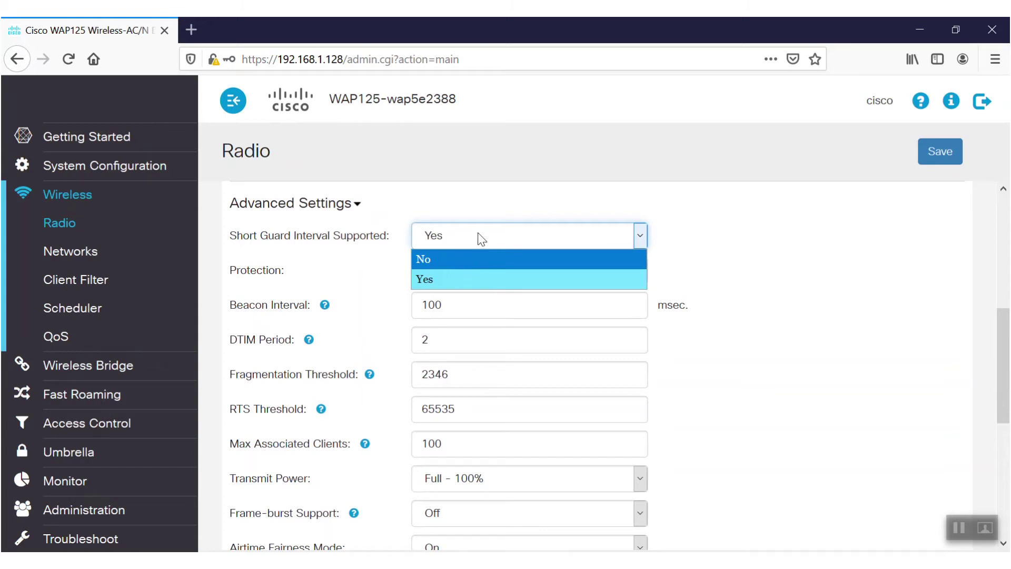
{"action": "left_click", "coordinate": [378, 275]}
{"action": "left_click", "coordinate": [619, 272]}
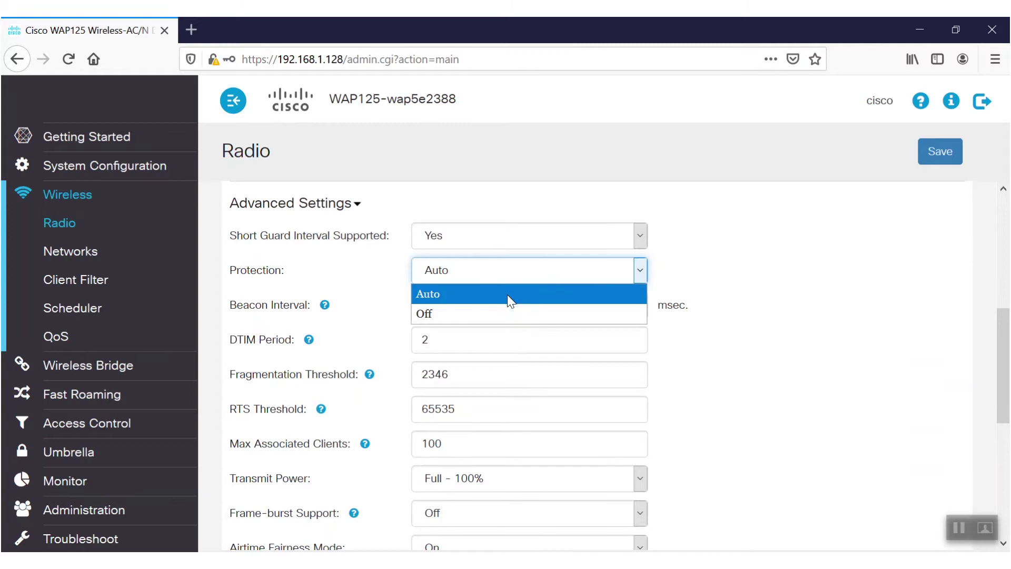
{"action": "left_click", "coordinate": [633, 298]}
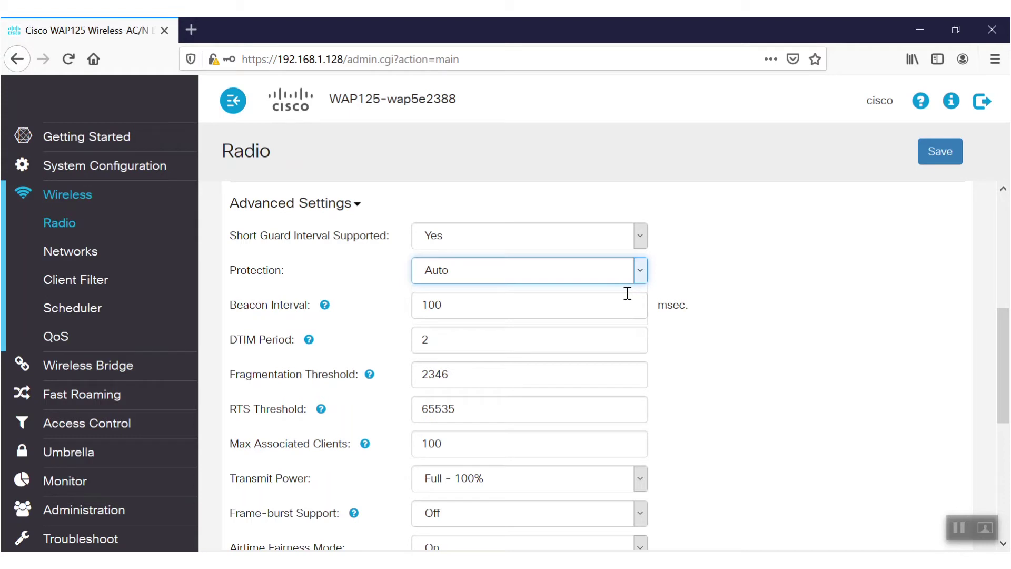
Step: Review the help for Beacon Interval (100 msec), DTIM Period (2) and Fragmentation Threshold (2346)
{"action": "left_click", "coordinate": [836, 234]}
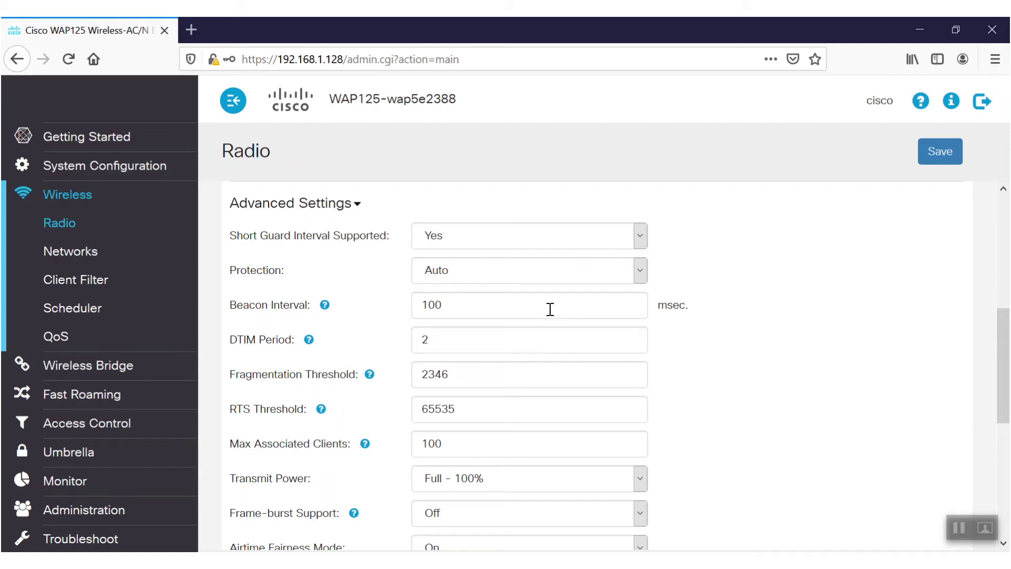
{"action": "mouse_move", "coordinate": [330, 310]}
{"action": "mouse_move", "coordinate": [309, 340]}
{"action": "mouse_move", "coordinate": [370, 377]}
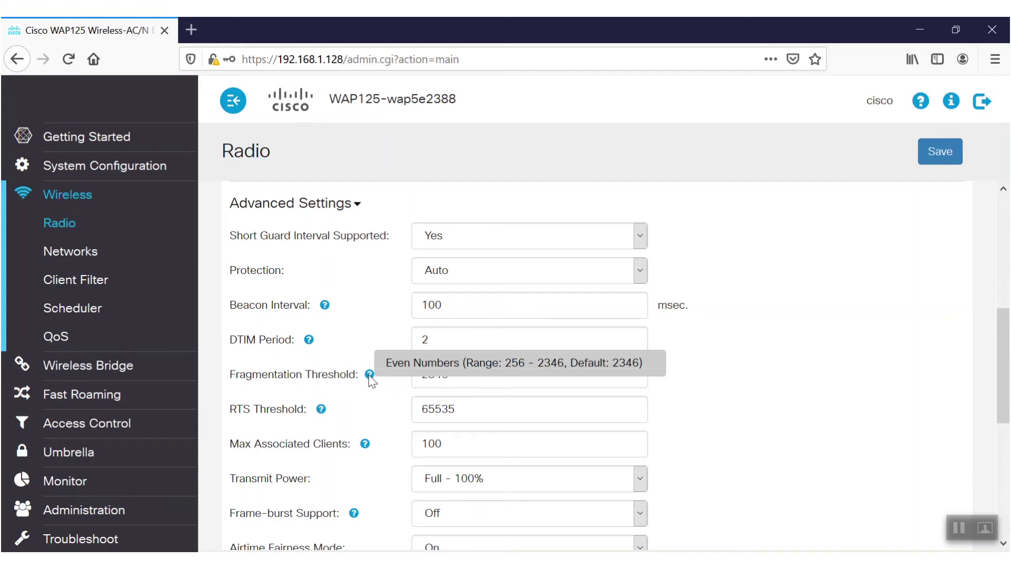
{"action": "scroll", "coordinate": [371, 377], "scroll_direction": "down", "scroll_amount": 3}
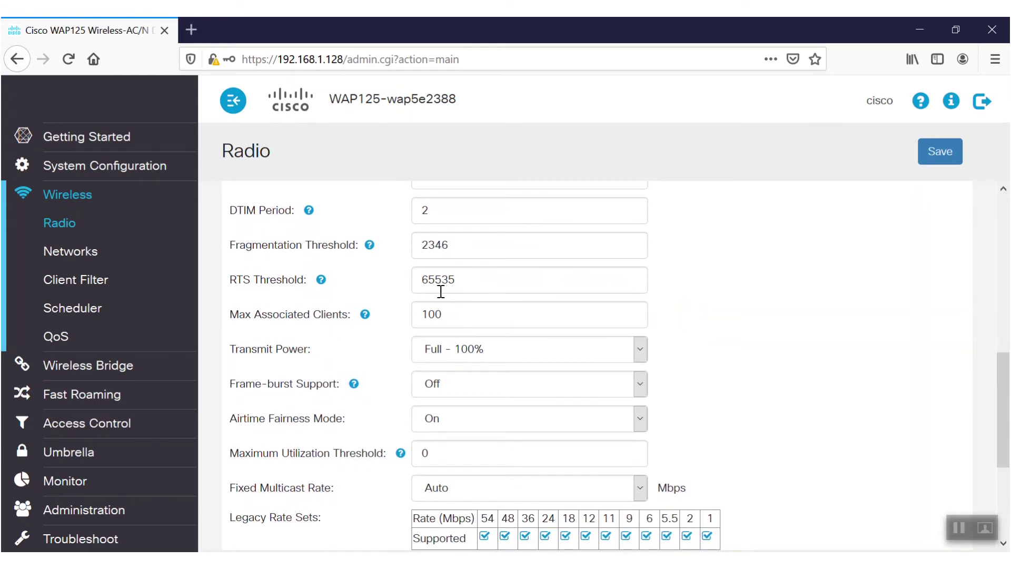
{"action": "mouse_move", "coordinate": [325, 281]}
{"action": "mouse_move", "coordinate": [365, 318]}
{"action": "left_click", "coordinate": [641, 353]}
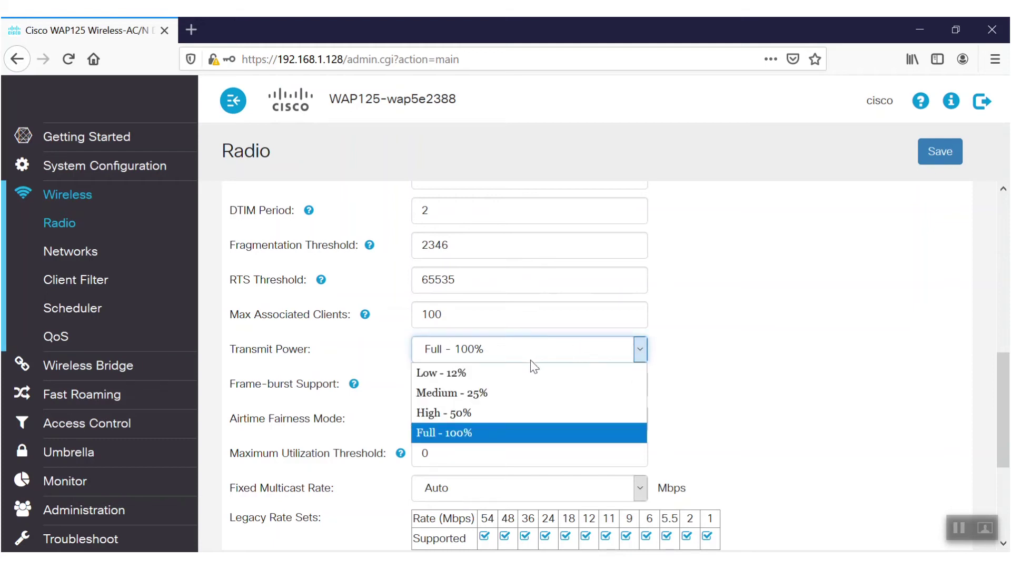
{"action": "left_click", "coordinate": [902, 368]}
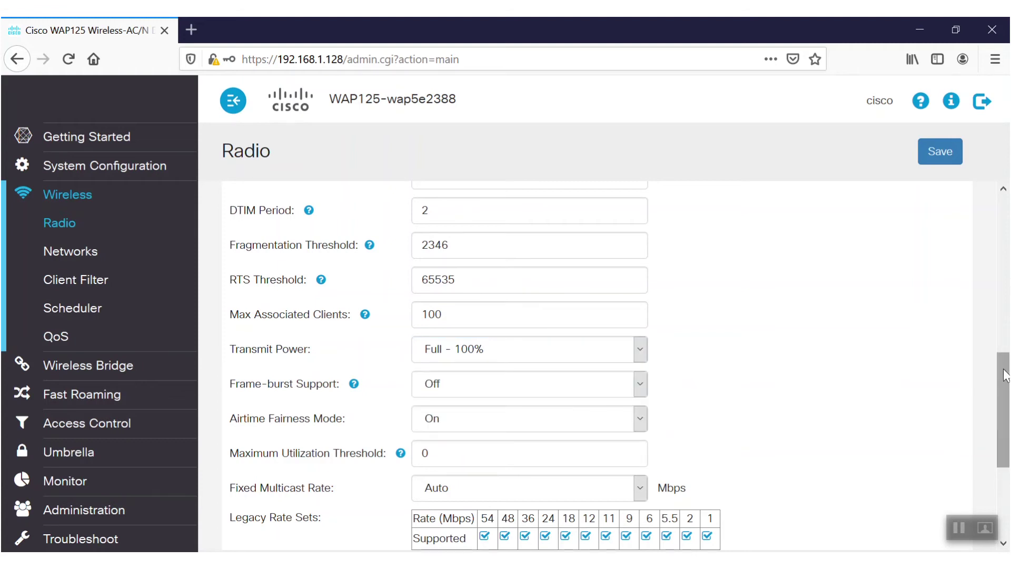
{"action": "left_click_drag", "start_coordinate": [1004, 374], "coordinate": [1008, 427]}
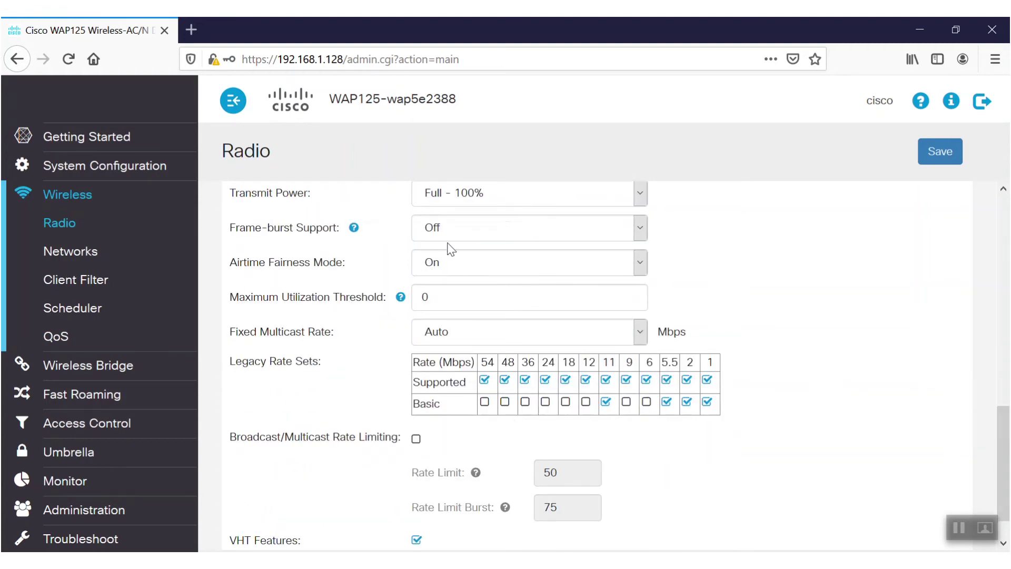
{"action": "left_click", "coordinate": [628, 224]}
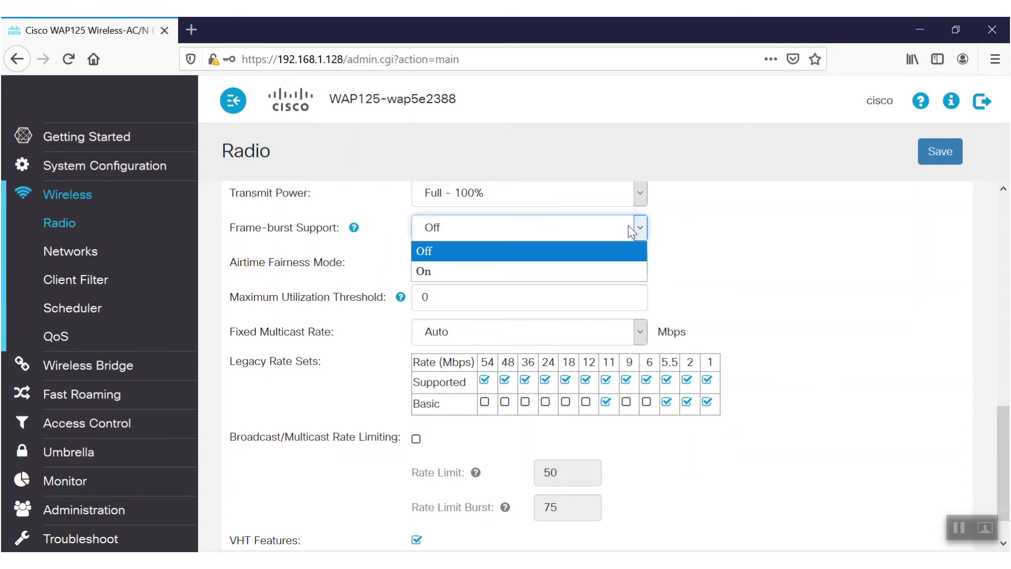
{"action": "mouse_move", "coordinate": [355, 228]}
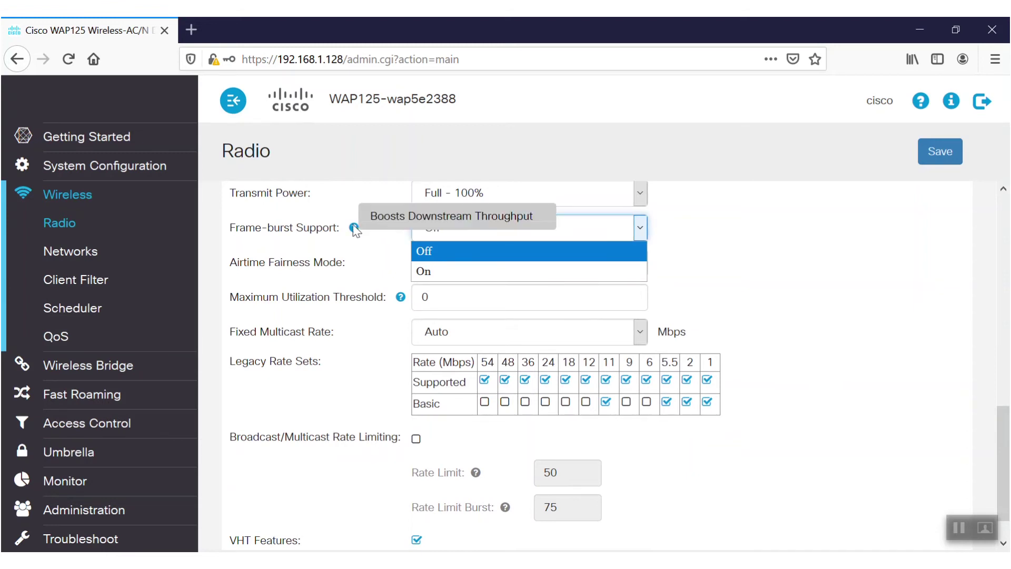
{"action": "left_click", "coordinate": [352, 226]}
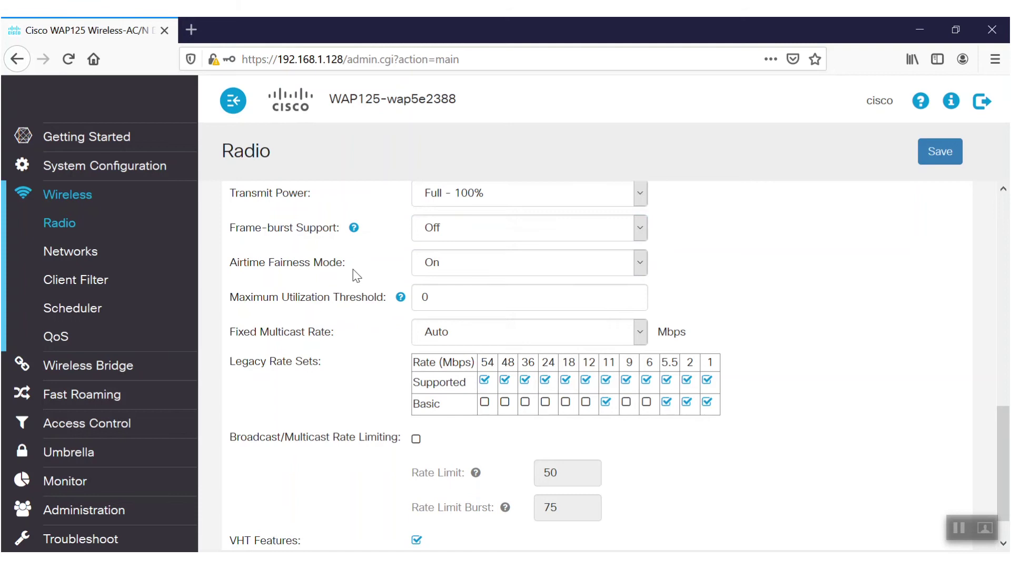
{"action": "left_click", "coordinate": [642, 267]}
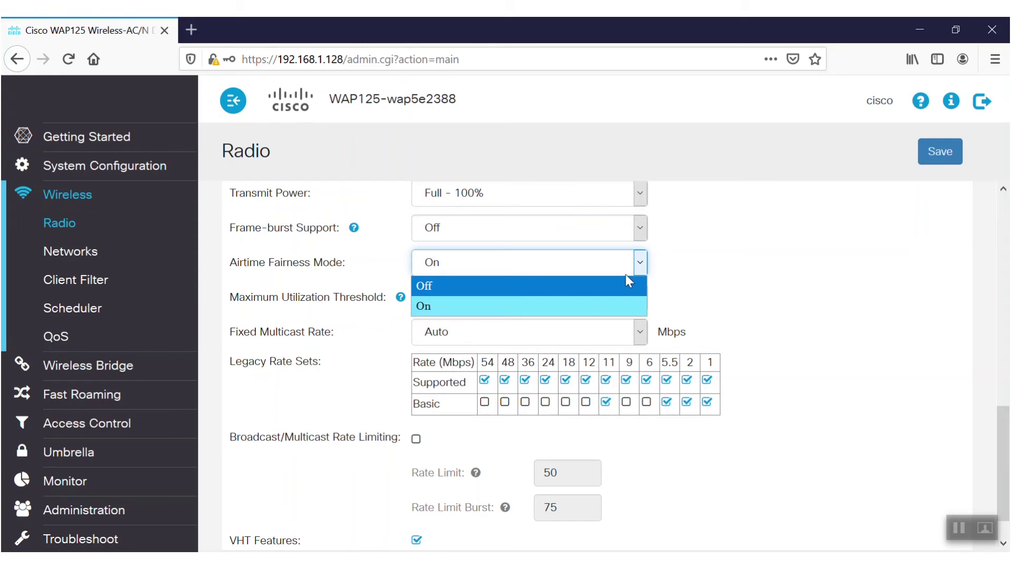
{"action": "left_click", "coordinate": [725, 259]}
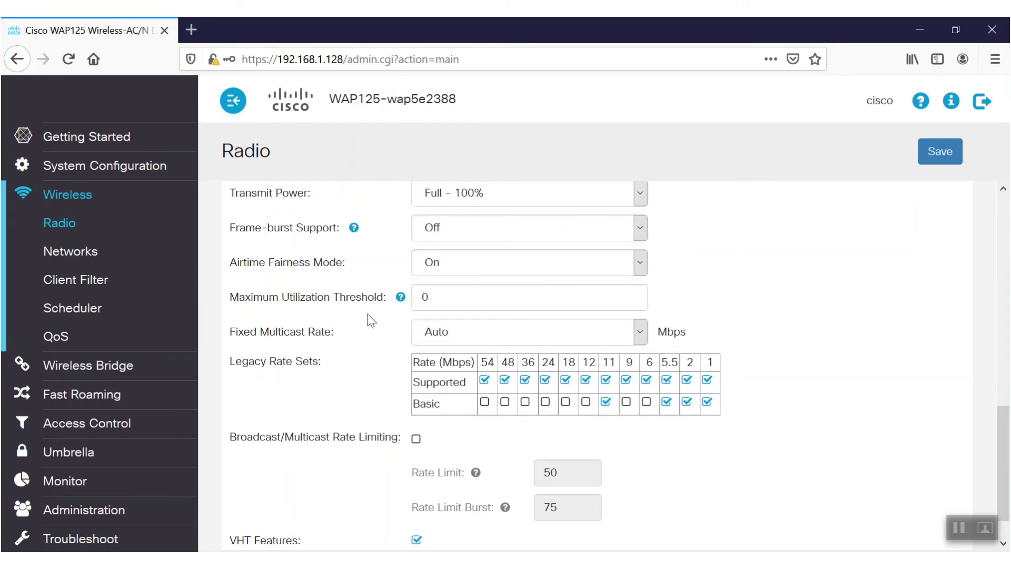
Step: Leave Fixed Multicast Rate set to Auto
{"action": "mouse_move", "coordinate": [403, 300]}
{"action": "scroll", "coordinate": [962, 527], "scroll_direction": "down", "scroll_amount": 1}
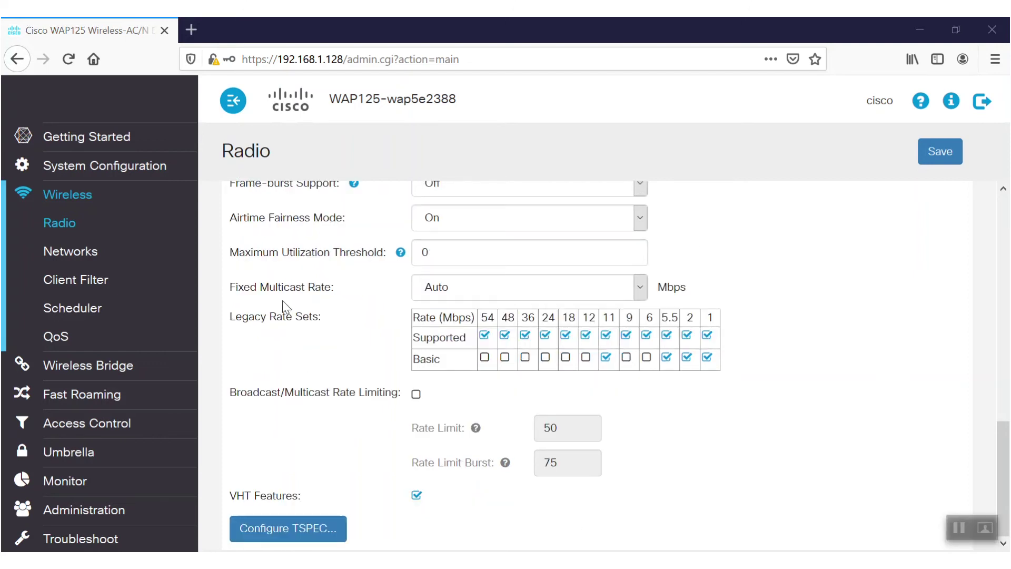
{"action": "left_click", "coordinate": [481, 291]}
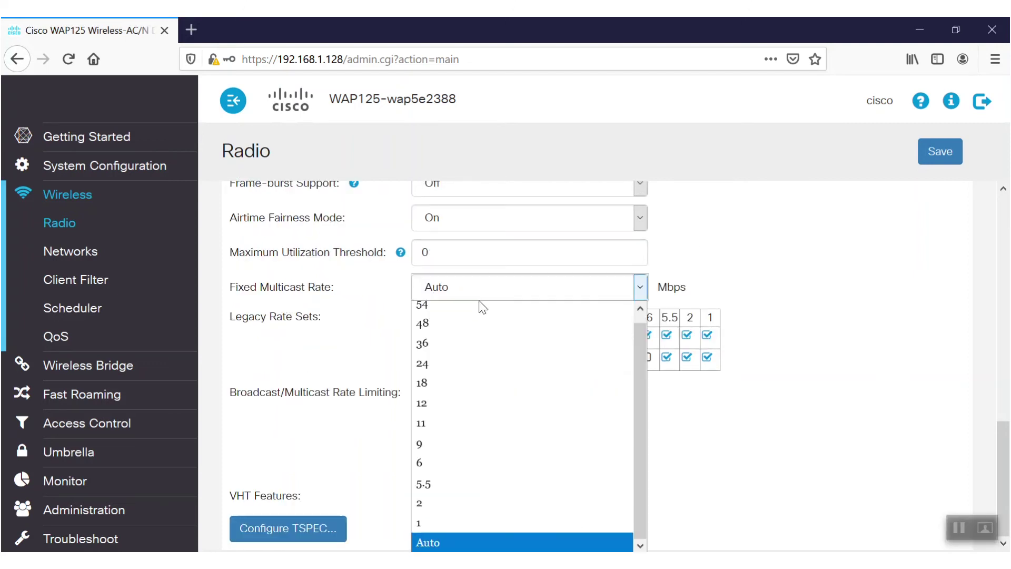
{"action": "left_click", "coordinate": [640, 310]}
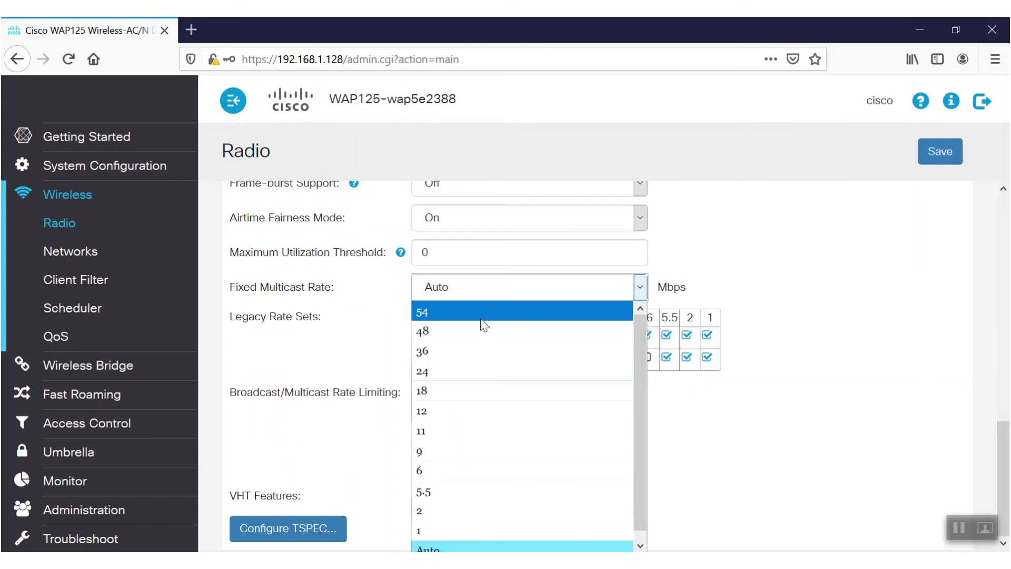
{"action": "left_click", "coordinate": [815, 282]}
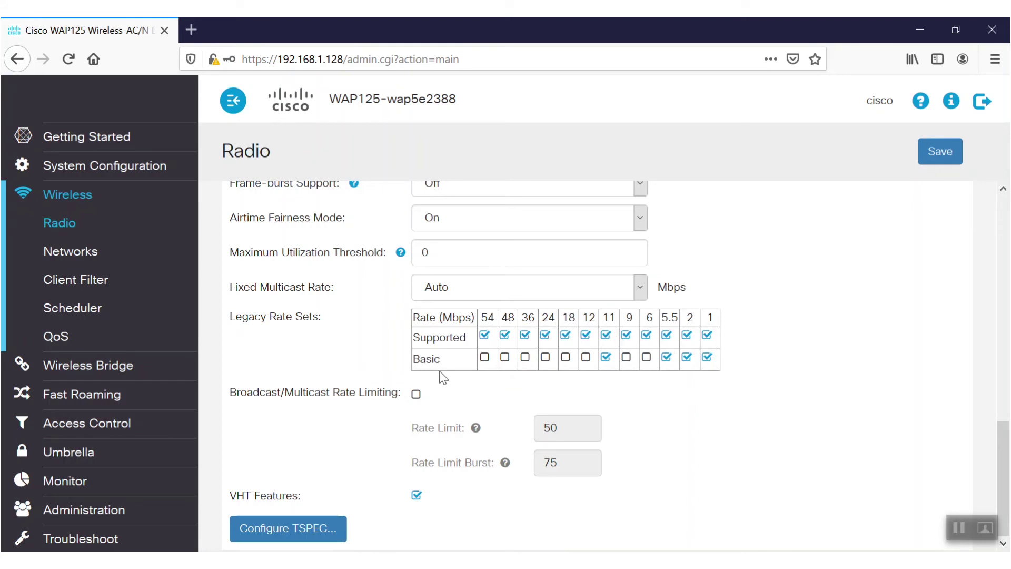
Step: Enable Broadcast/Multicast Rate Limiting (limit 50, burst 75) with VHT Features left on
{"action": "left_click", "coordinate": [415, 395]}
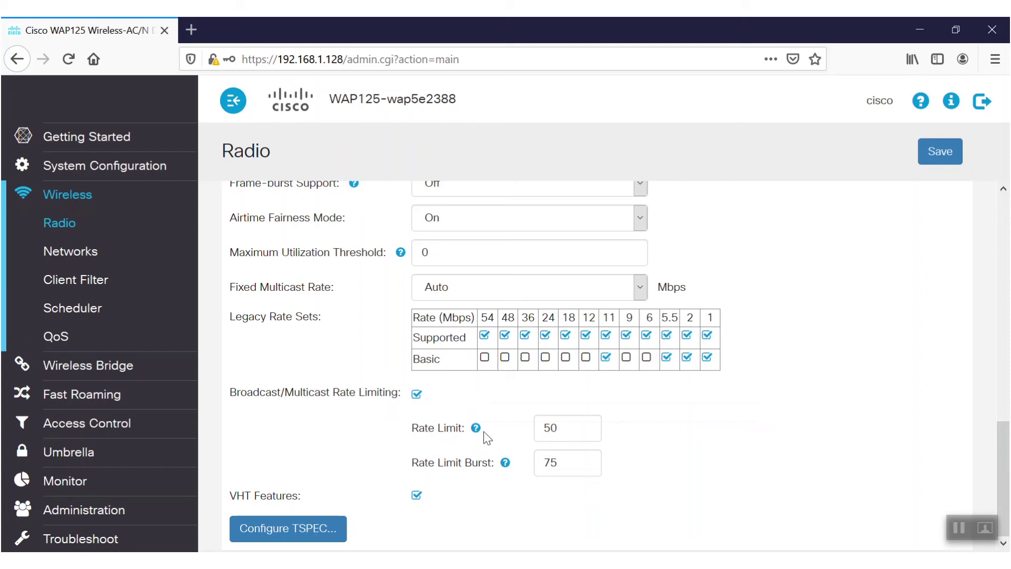
{"action": "left_click", "coordinate": [416, 496]}
{"action": "left_click", "coordinate": [419, 498]}
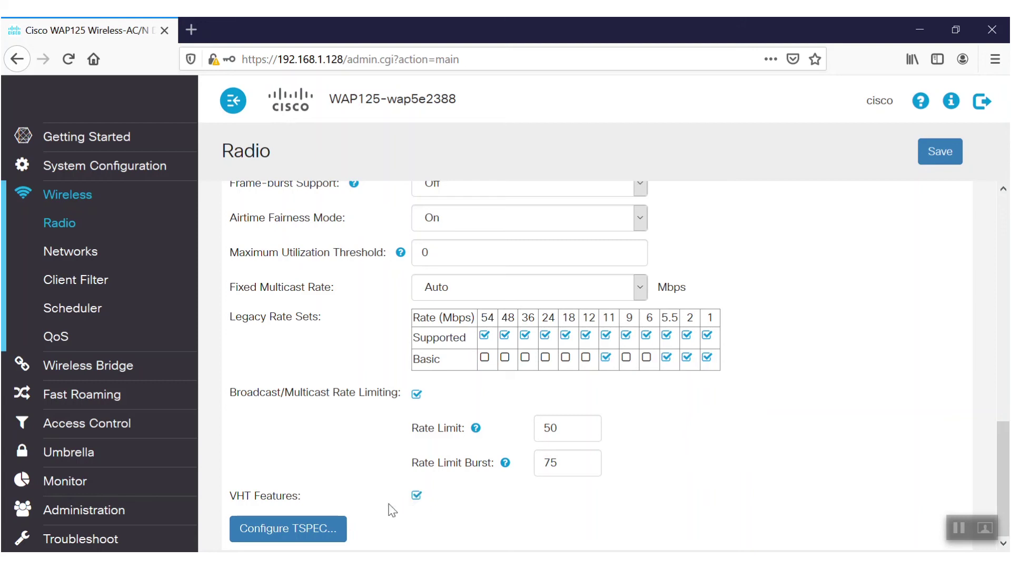
{"action": "left_click", "coordinate": [288, 537]}
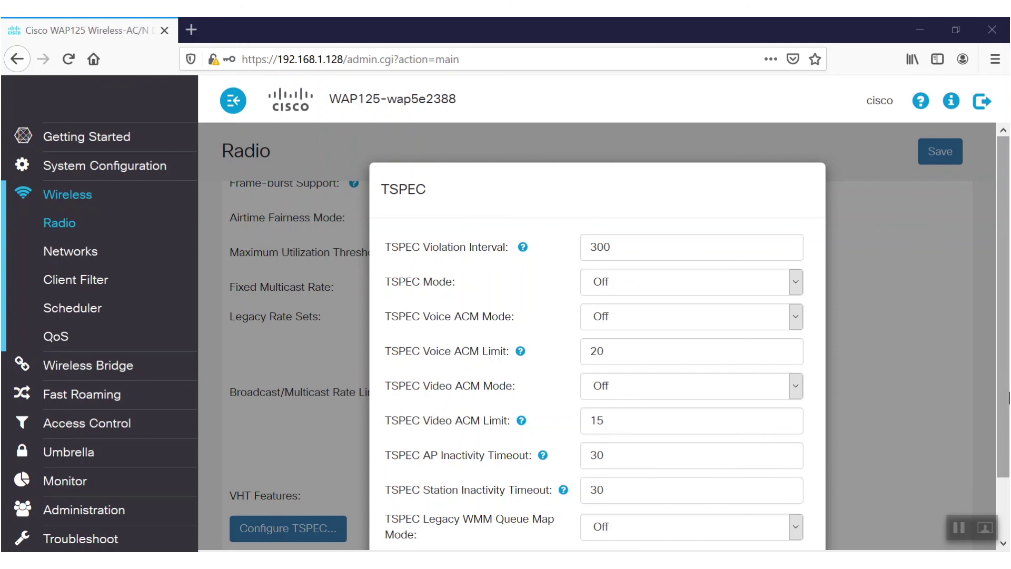
{"action": "scroll", "coordinate": [1007, 427], "scroll_direction": "down", "scroll_amount": 1}
{"action": "left_click_drag", "start_coordinate": [1007, 427], "coordinate": [1007, 476]}
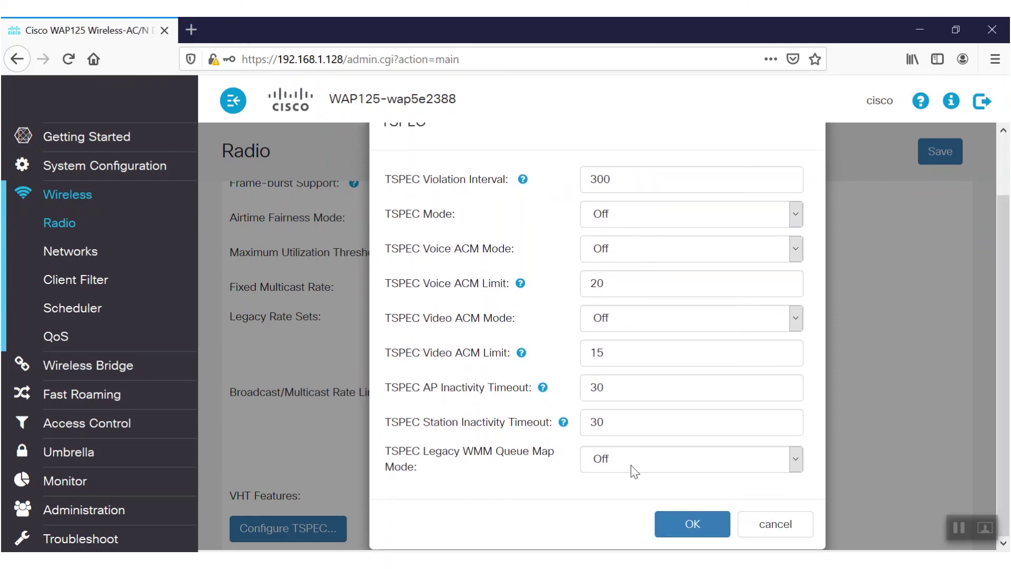
{"action": "left_click", "coordinate": [692, 525]}
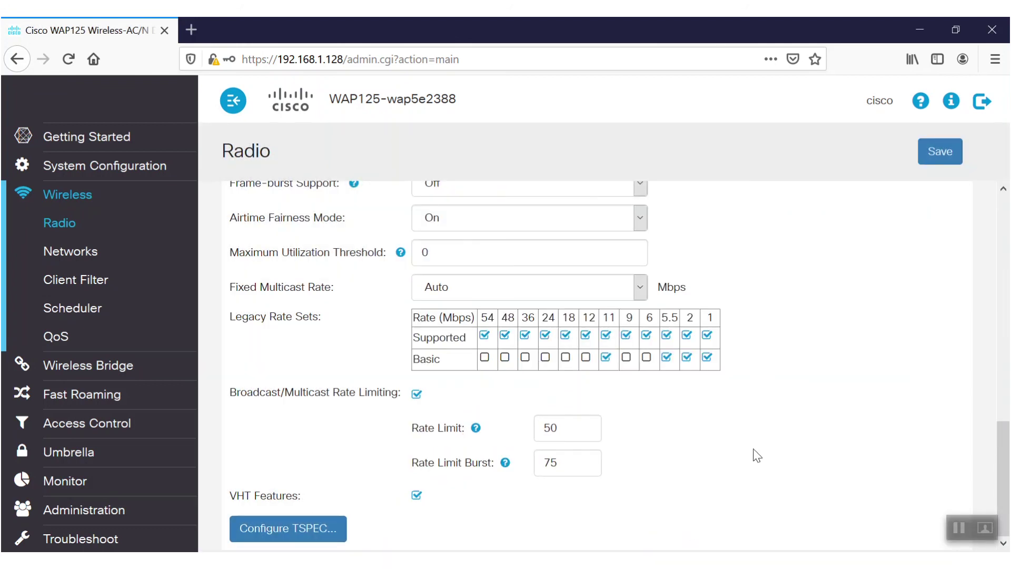
{"action": "left_click", "coordinate": [940, 145]}
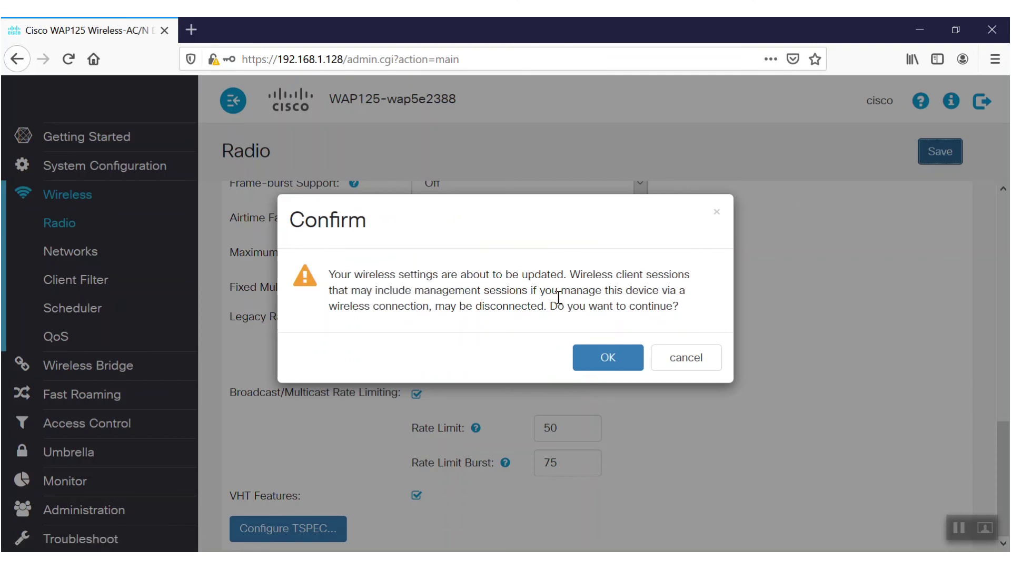
Step: Accept the client-disconnect warning so the saved Radio 1 settings are applied
{"action": "left_click", "coordinate": [605, 358]}
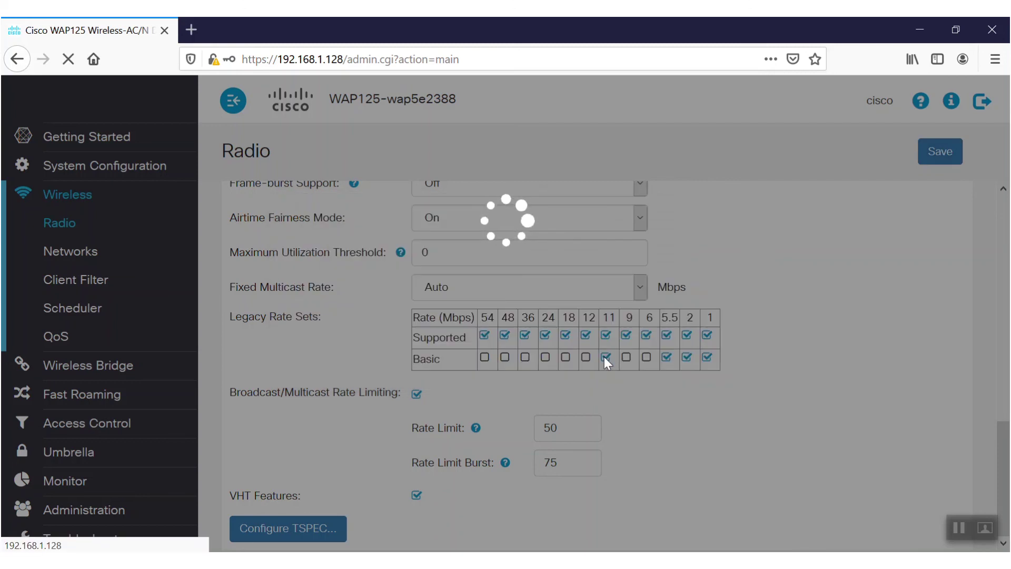